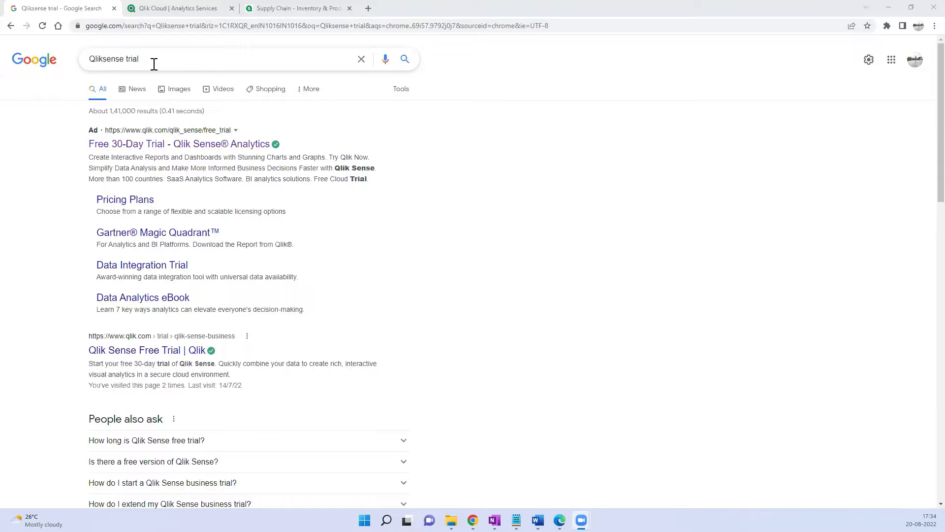
# - Edit the 'Qliksense trial' search query and close the suggestion dropdown
pyautogui.click(154, 60)
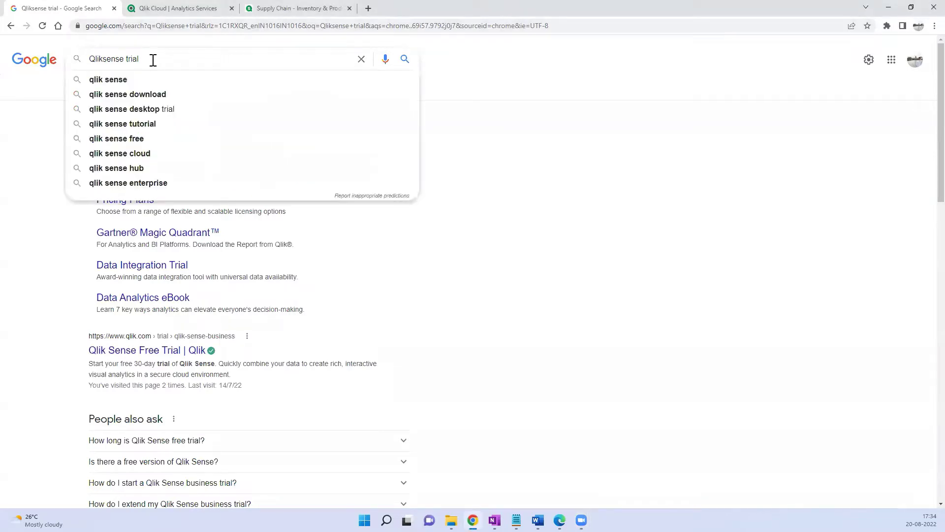
pyautogui.click(41, 171)
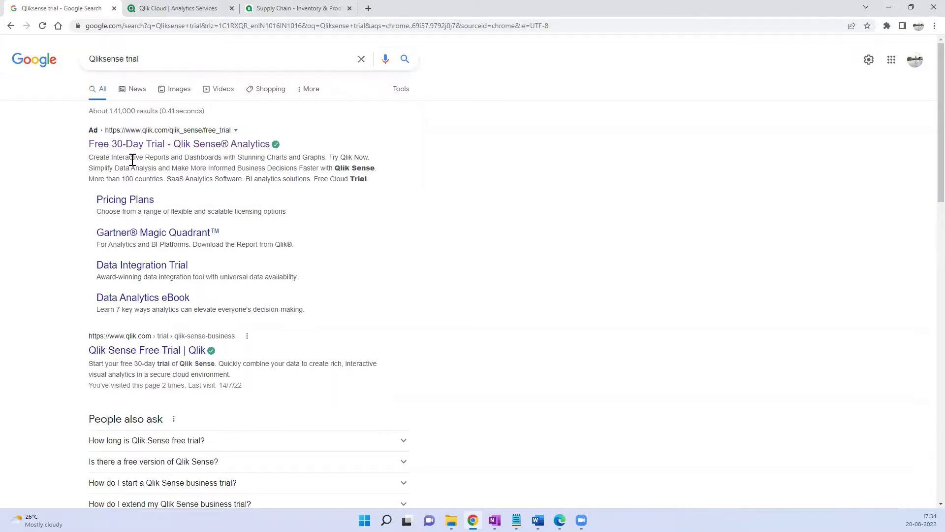
# - Open the Qlik Sense free trial page and autofill the saved first and last name
pyautogui.click(164, 148)
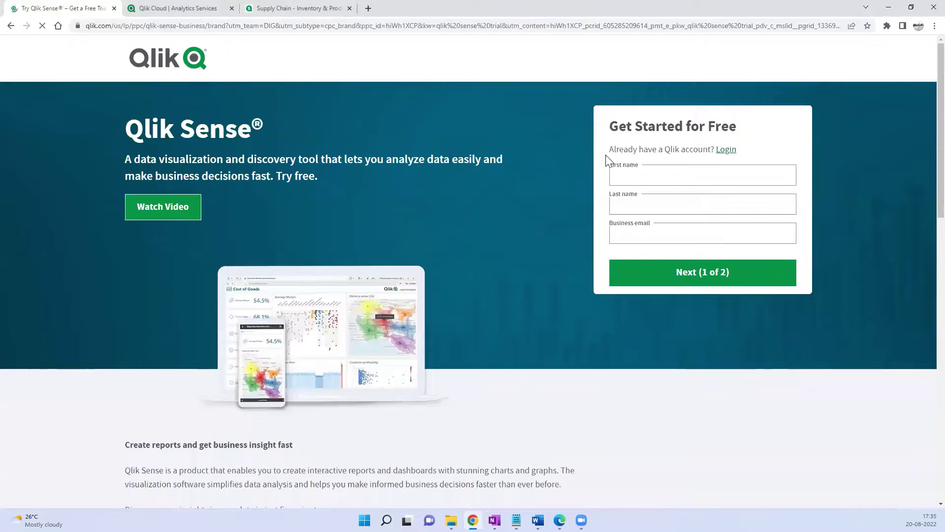
pyautogui.click(624, 173)
pyautogui.click(695, 209)
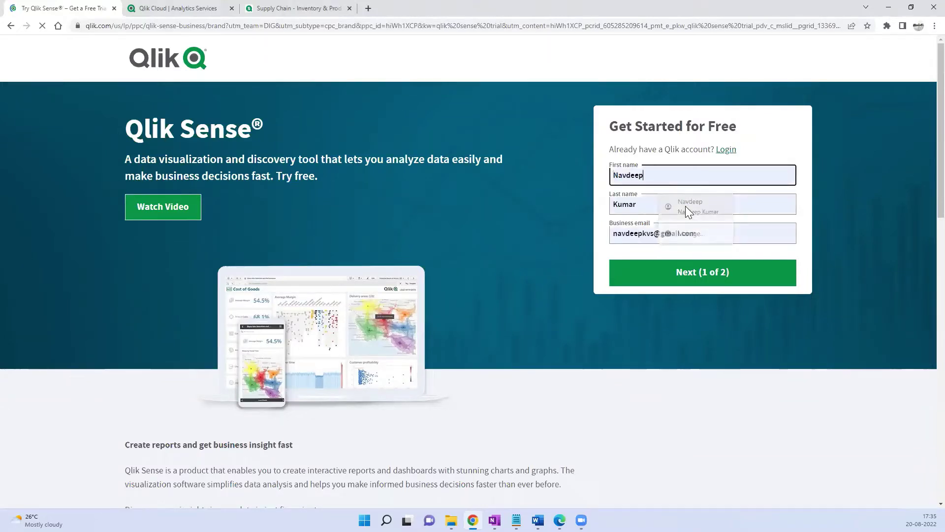
# - Correct the Business email field using the browser's suggested address
pyautogui.moveTo(684, 234); pyautogui.dragTo(640, 233)
pyautogui.press('End')
pyautogui.press('BackSpace')
pyautogui.press('BackSpace')
pyautogui.press('BackSpace')
pyautogui.press('BackSpace')
pyautogui.press('BackSpace')
pyautogui.press('BackSpace')
pyautogui.press('BackSpace')
pyautogui.press('BackSpace')
pyautogui.press('BackSpace')
pyautogui.press('BackSpace')
pyautogui.press('BackSpace')
pyautogui.press('BackSpace')
pyautogui.press('BackSpace')
pyautogui.press('BackSpace')
pyautogui.press('BackSpace')
pyautogui.press('BackSpace')
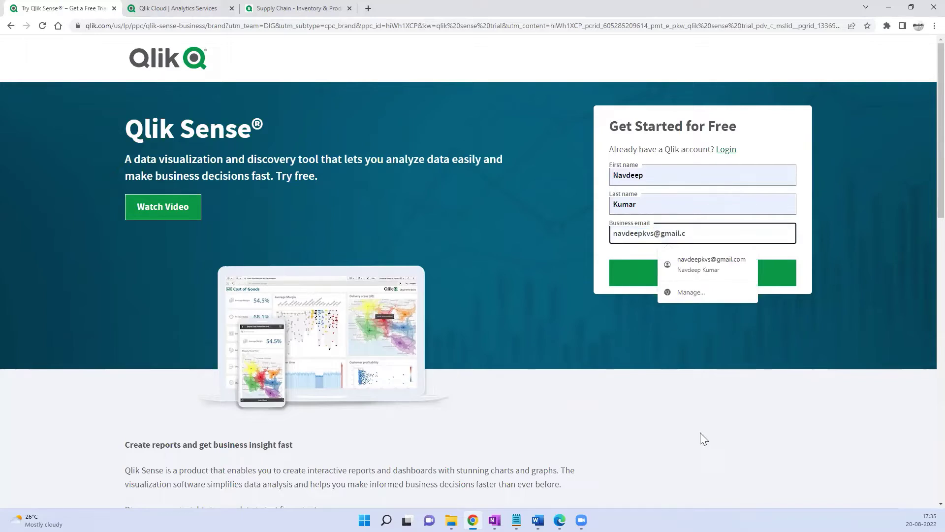
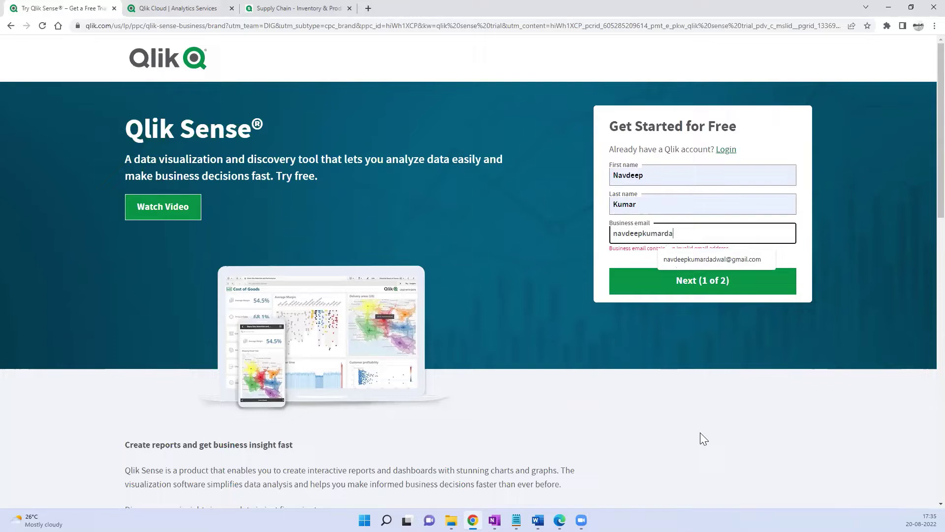
pyautogui.press('Down')
pyautogui.press('Return')
# - Dismiss the stray browser menu and continue to the 'Almost there!' sign-up step
pyautogui.rightClick(716, 406)
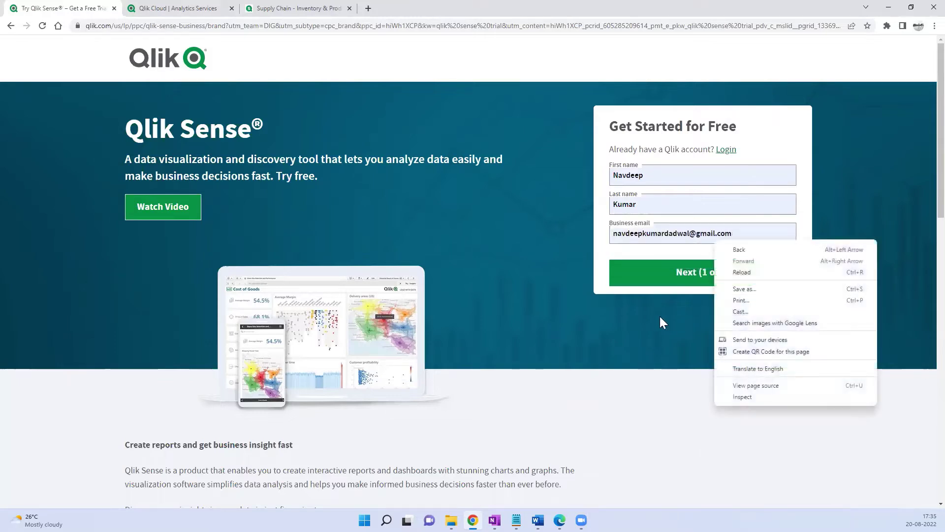
pyautogui.click(660, 272)
pyautogui.click(660, 272)
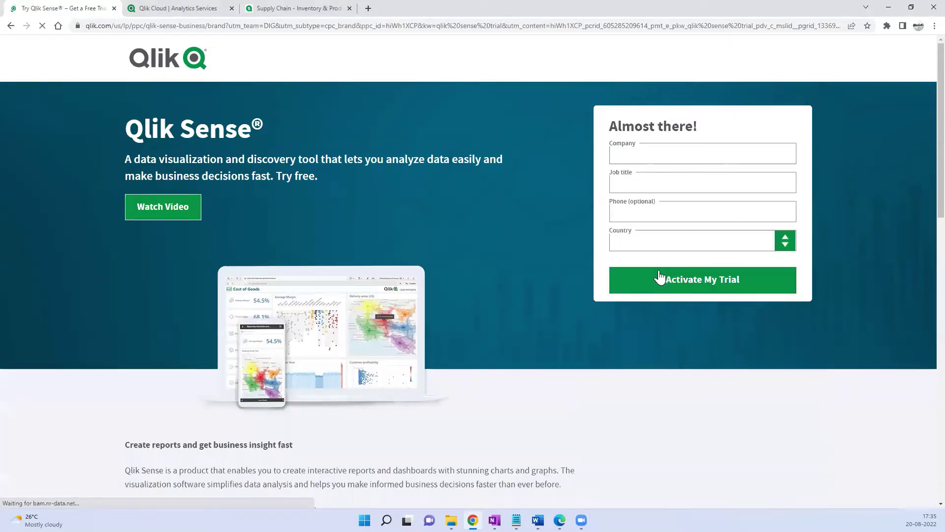
pyautogui.click(626, 161)
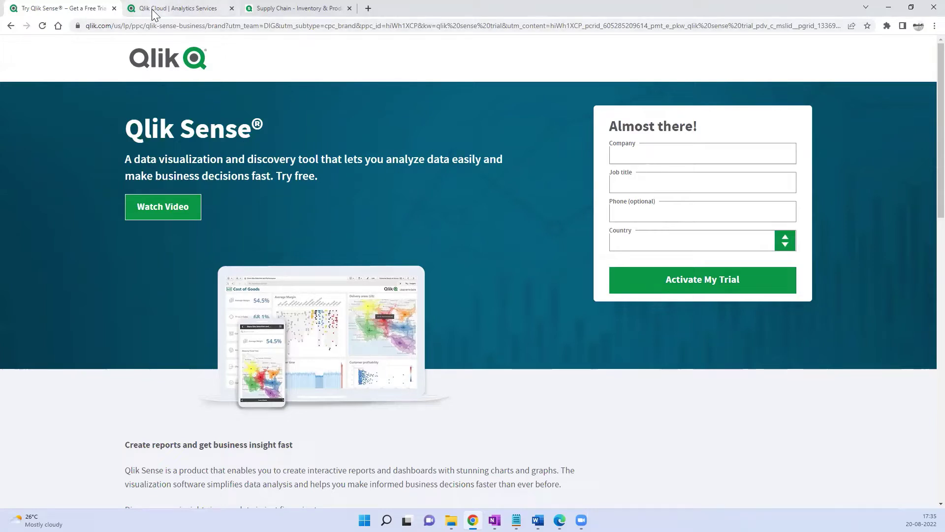
# - Switch to the Qlik Cloud Analytics Services Home tab and open the NK avatar's profile menu
pyautogui.click(169, 8)
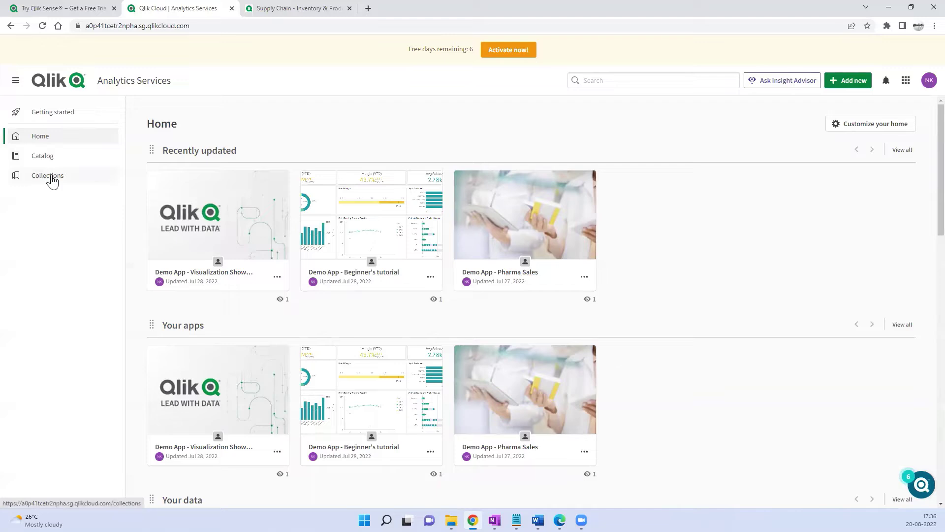
pyautogui.scroll(-4, 138, 221)
pyautogui.scroll(5, 138, 223)
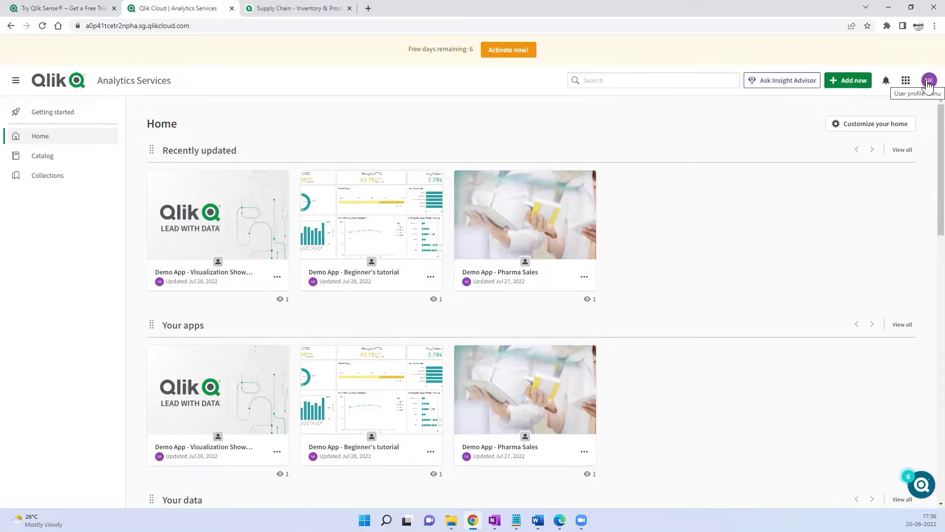
pyautogui.click(927, 84)
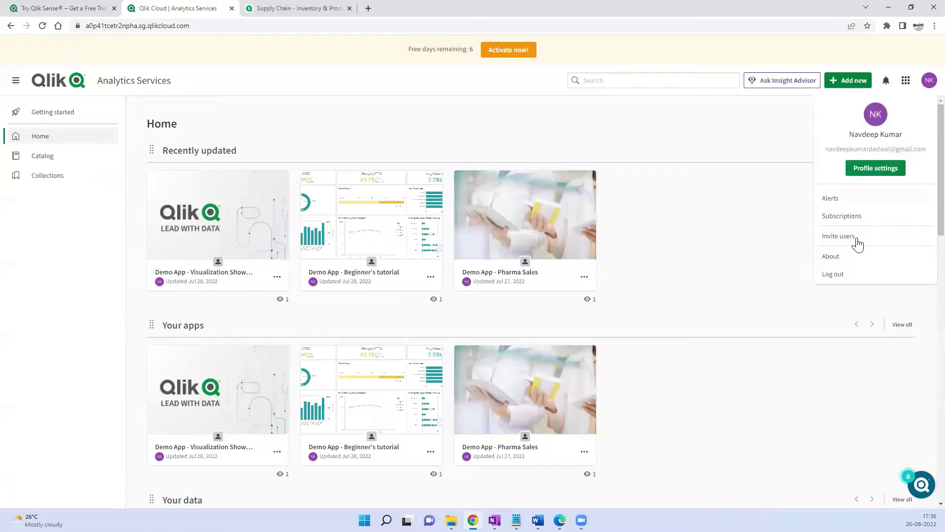
# - Go to Profile settings, then the Tools page that offers the Qlik Sense Desktop download
pyautogui.click(859, 173)
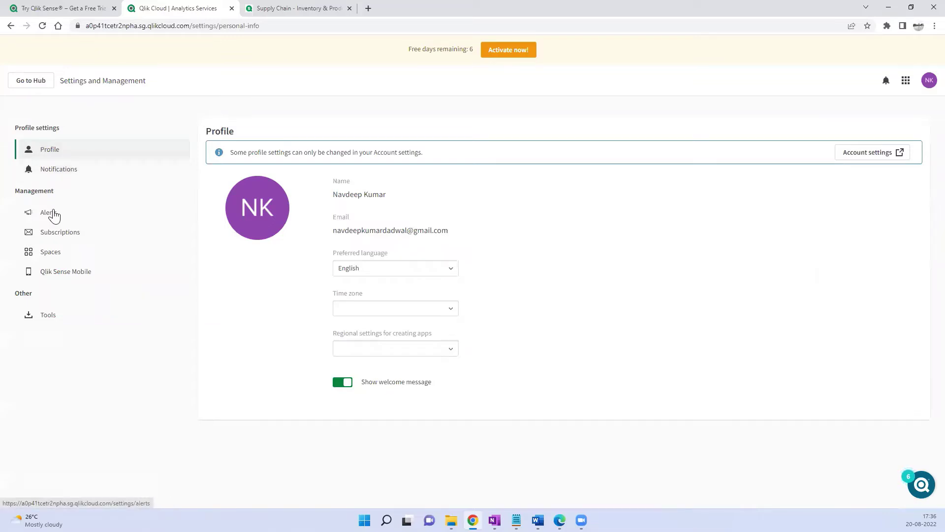
pyautogui.click(53, 323)
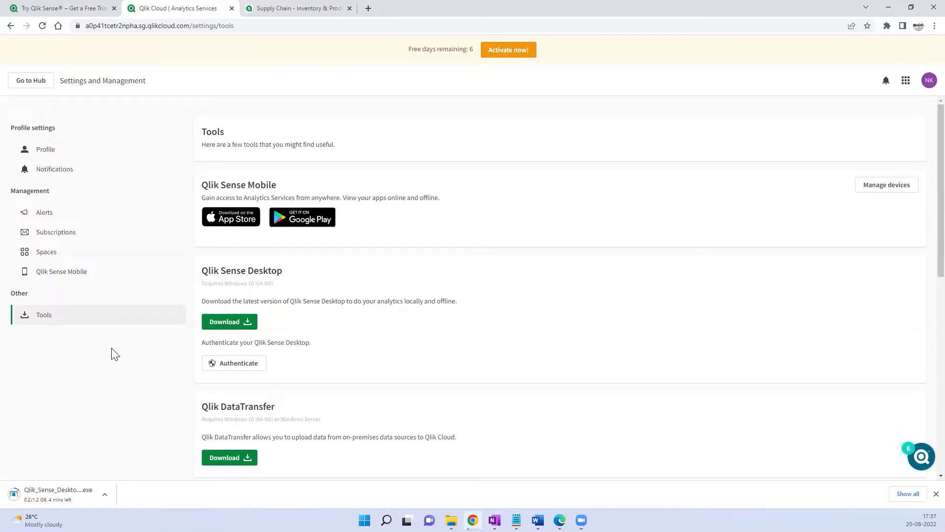
# - Authenticate Qlik Sense Desktop with the cloud account and bring its login window forward
pyautogui.click(233, 372)
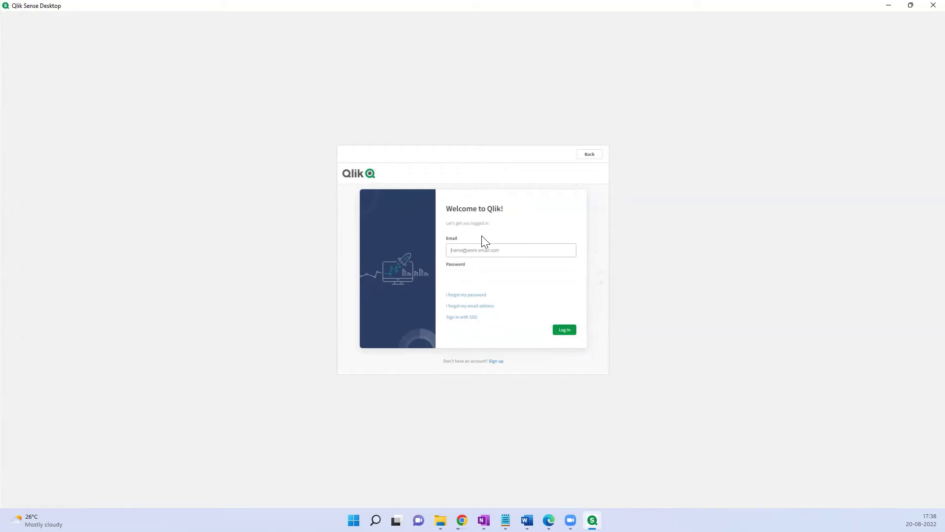
pyautogui.hotkey('alt', 'Tab')
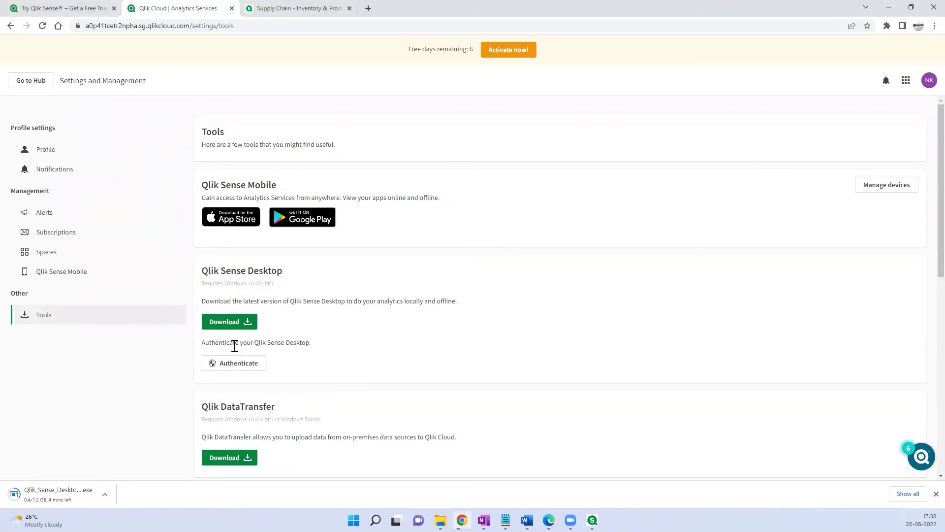
pyautogui.click(231, 364)
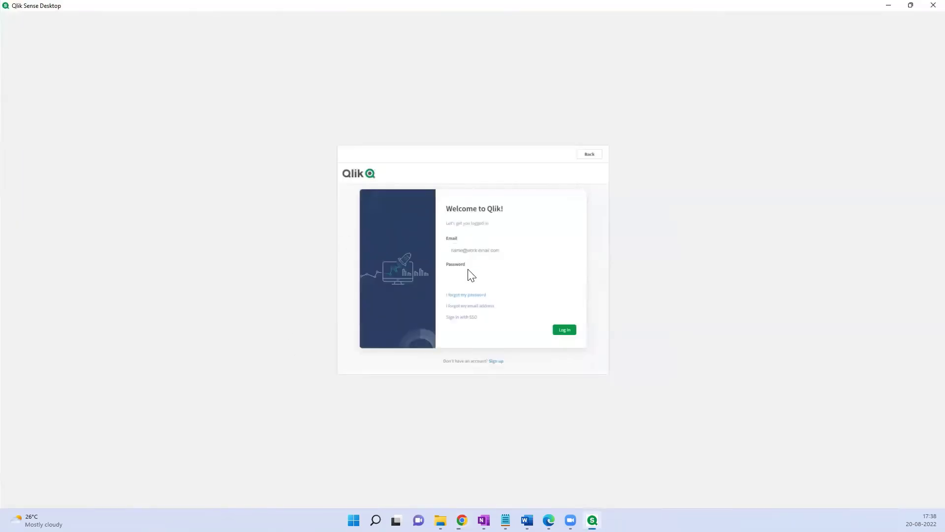
pyautogui.hotkey('alt', 'Tab')
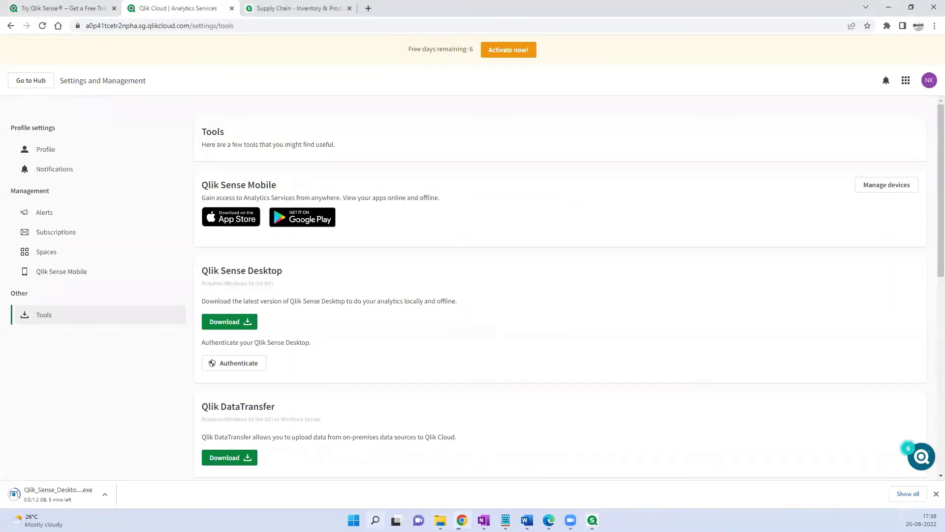
pyautogui.click(375, 519)
pyautogui.click(592, 520)
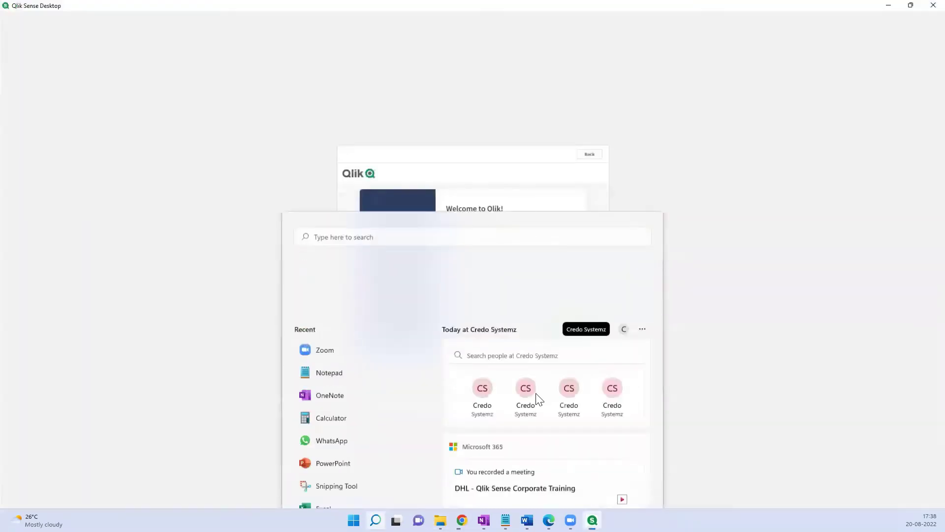
# - Enter the account e-mail in the Email field and move on to the password
pyautogui.click(461, 252)
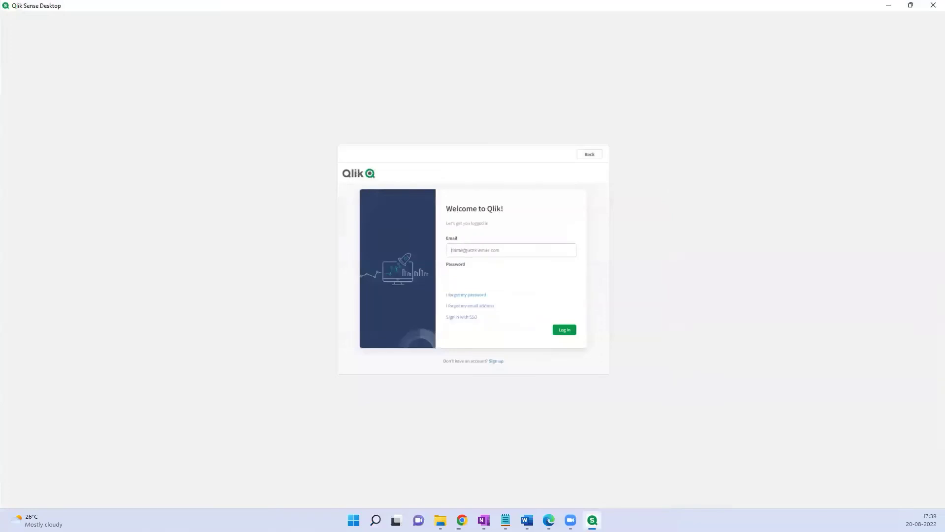
pyautogui.click(484, 520)
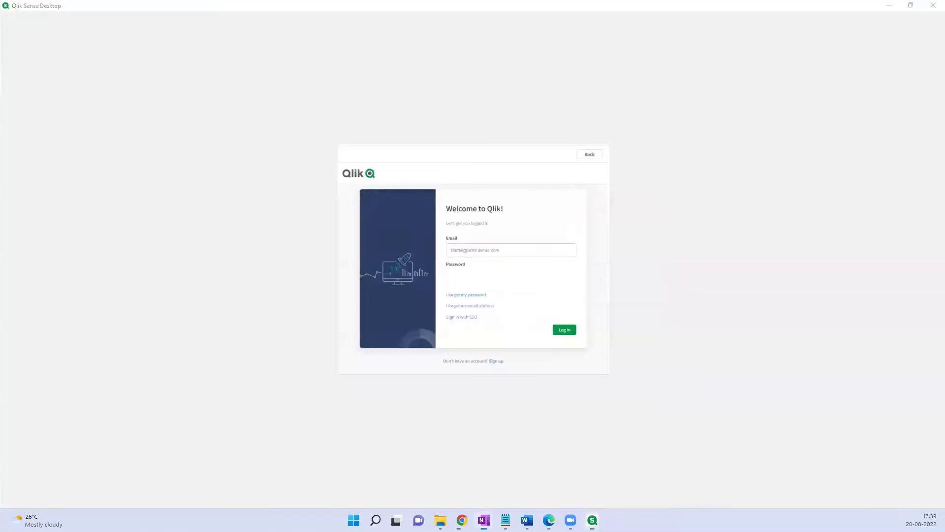
pyautogui.click(475, 249)
pyautogui.press('Tab')
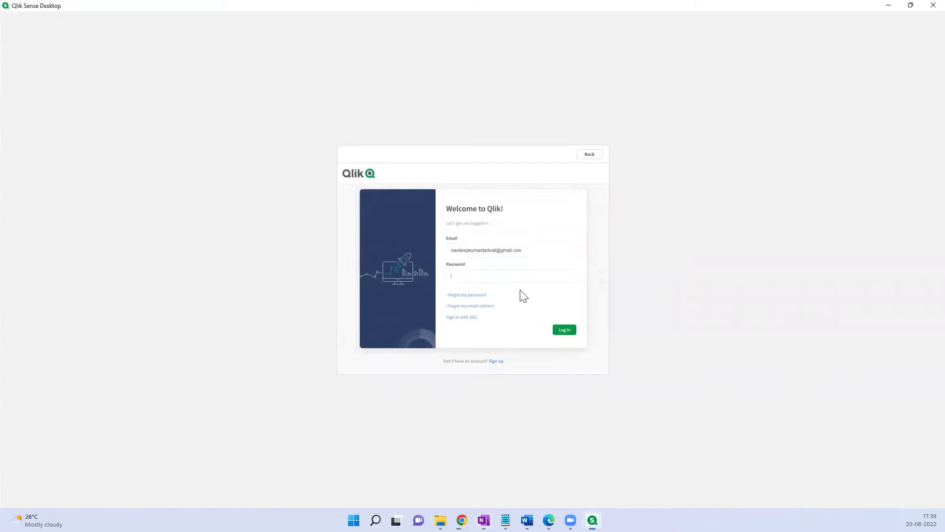
# - Paste the account password, log in, close the Welcome dialog, and return to Chrome
pyautogui.hotkey('ctrl', 'v')
pyautogui.click(566, 330)
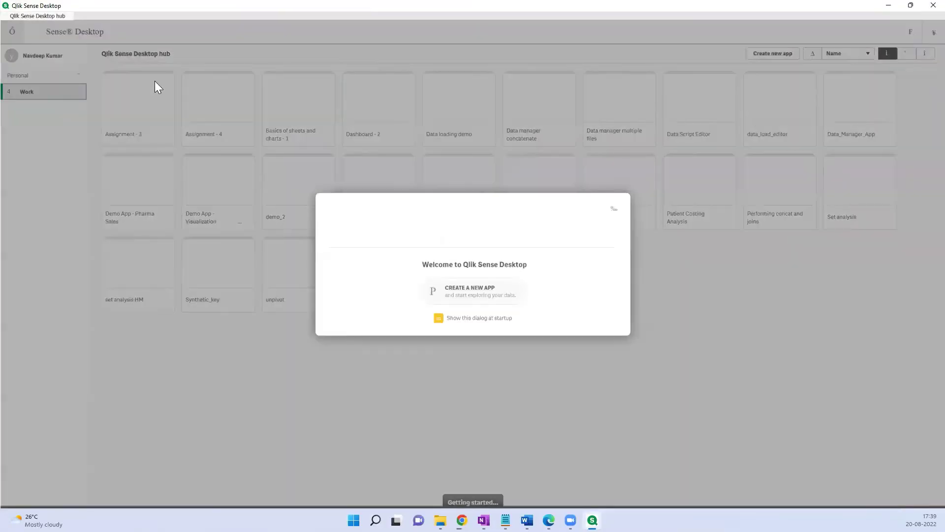
pyautogui.click(614, 209)
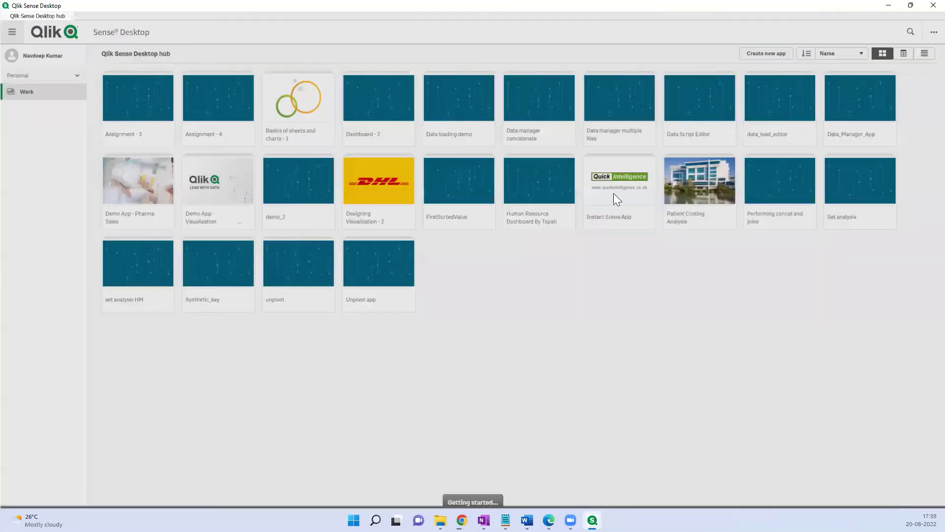
pyautogui.hotkey('alt', 'Tab')
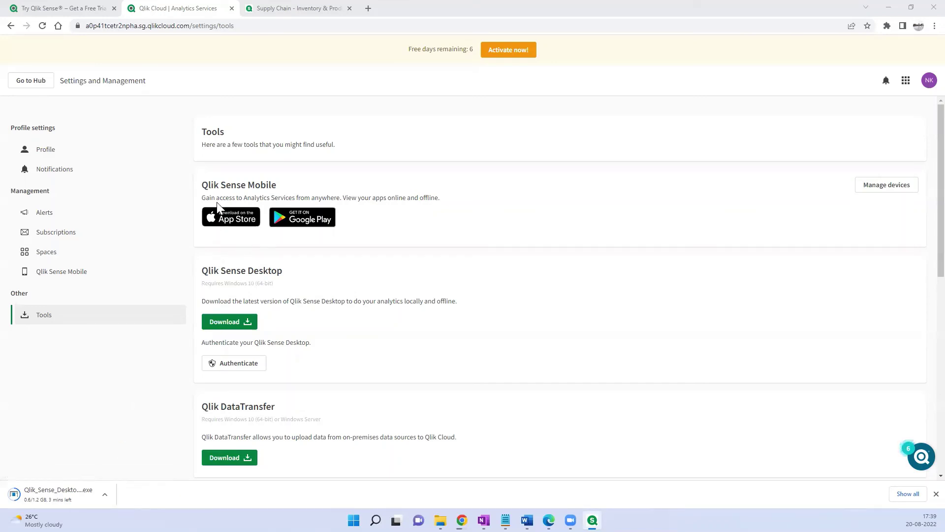
# - Switch to the Supply Chain demo tab and open its hamburger navigation menu
pyautogui.click(280, 11)
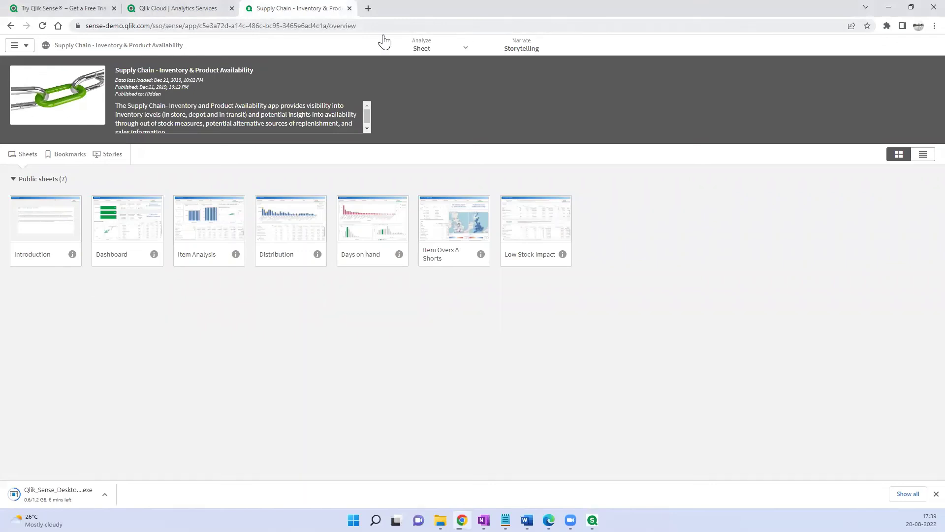
pyautogui.click(24, 48)
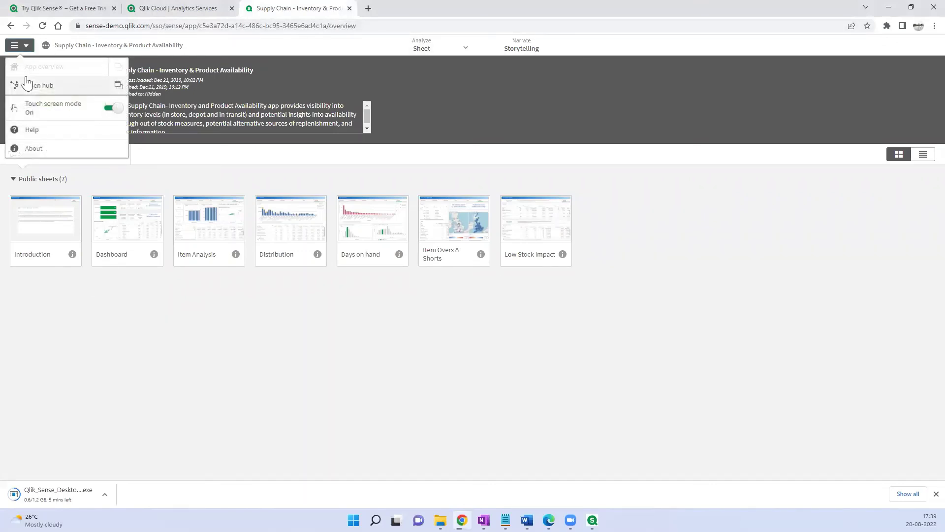